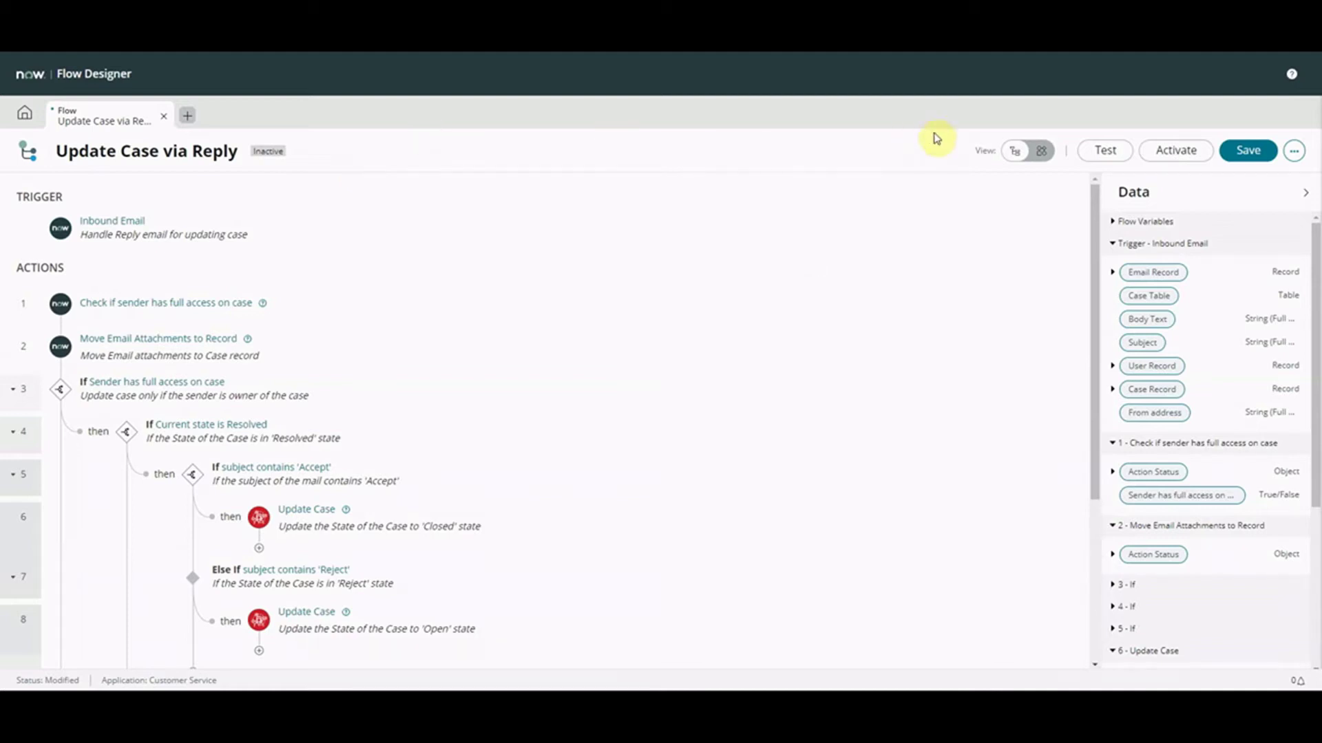
Step: Show the Update Case via Reply flow as a diagram and inspect step 3's condition properties
left_click(1037, 157)
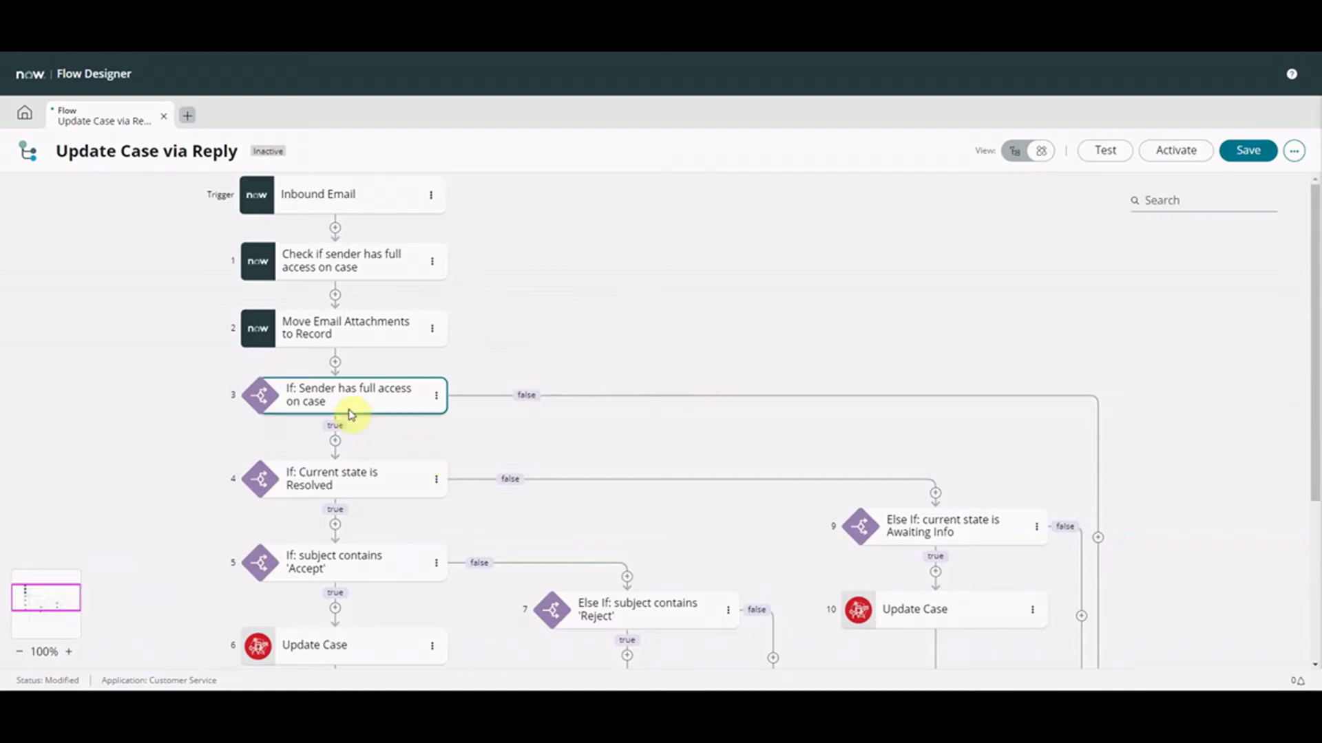
left_click(349, 405)
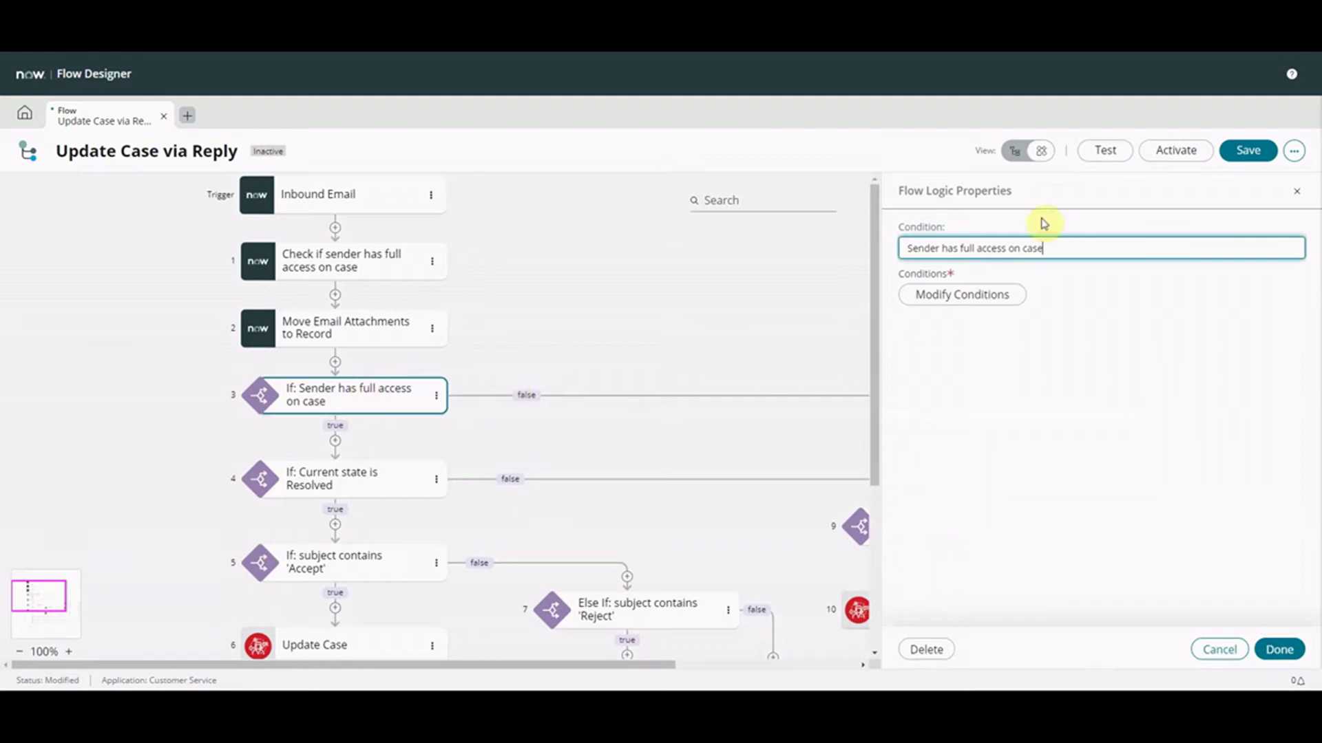
left_click(1017, 155)
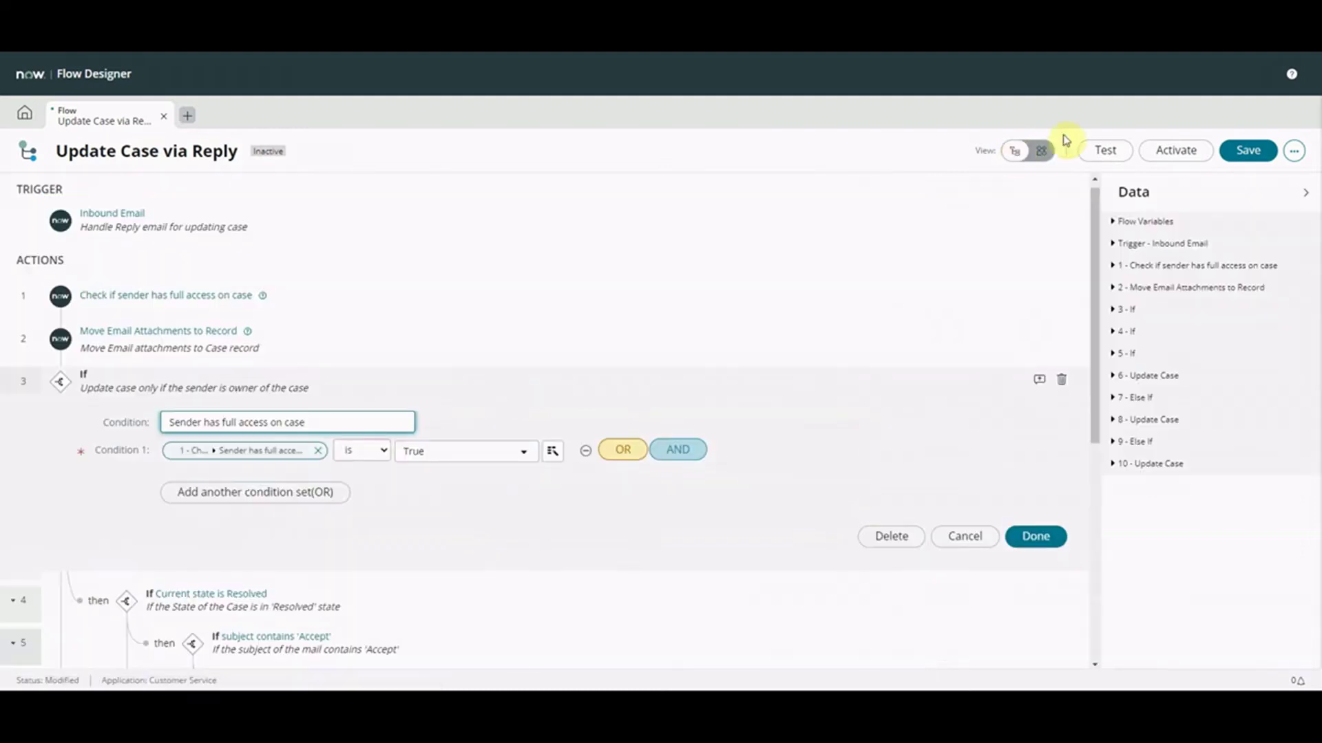
left_click(1047, 157)
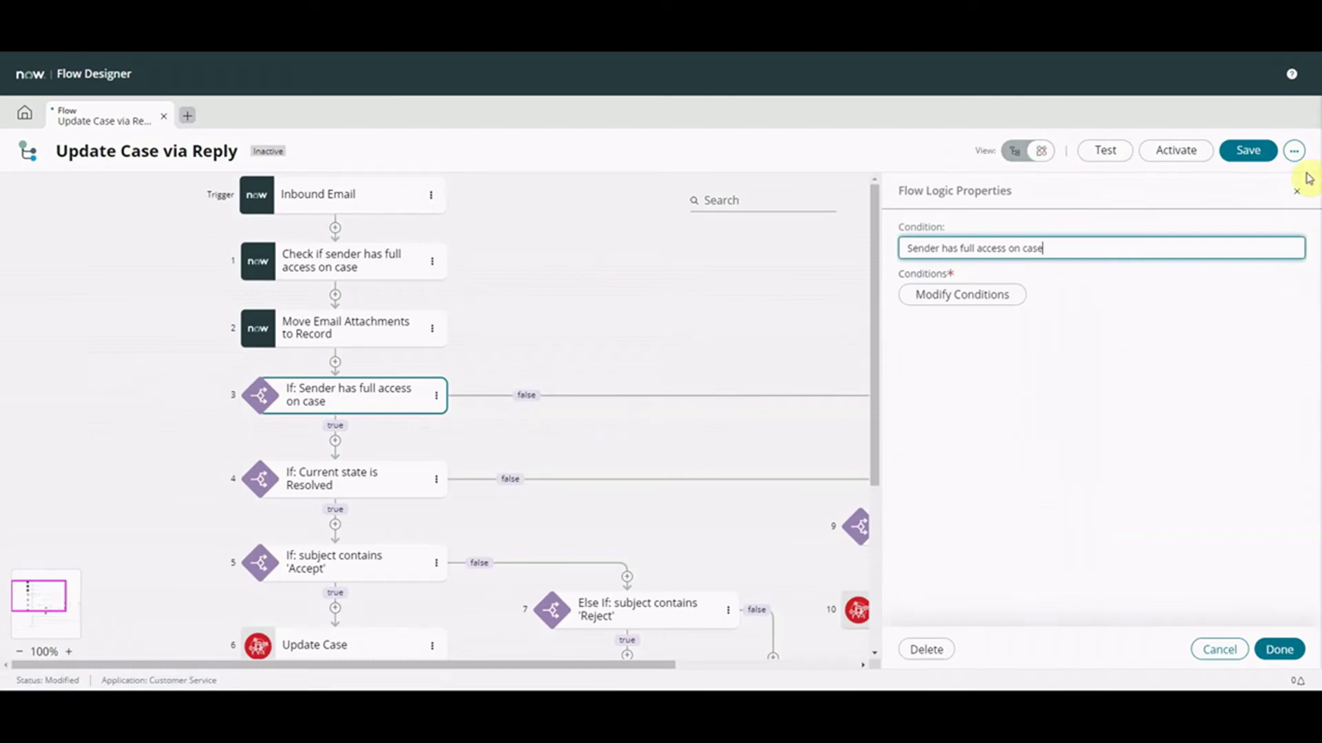
left_click(1298, 193)
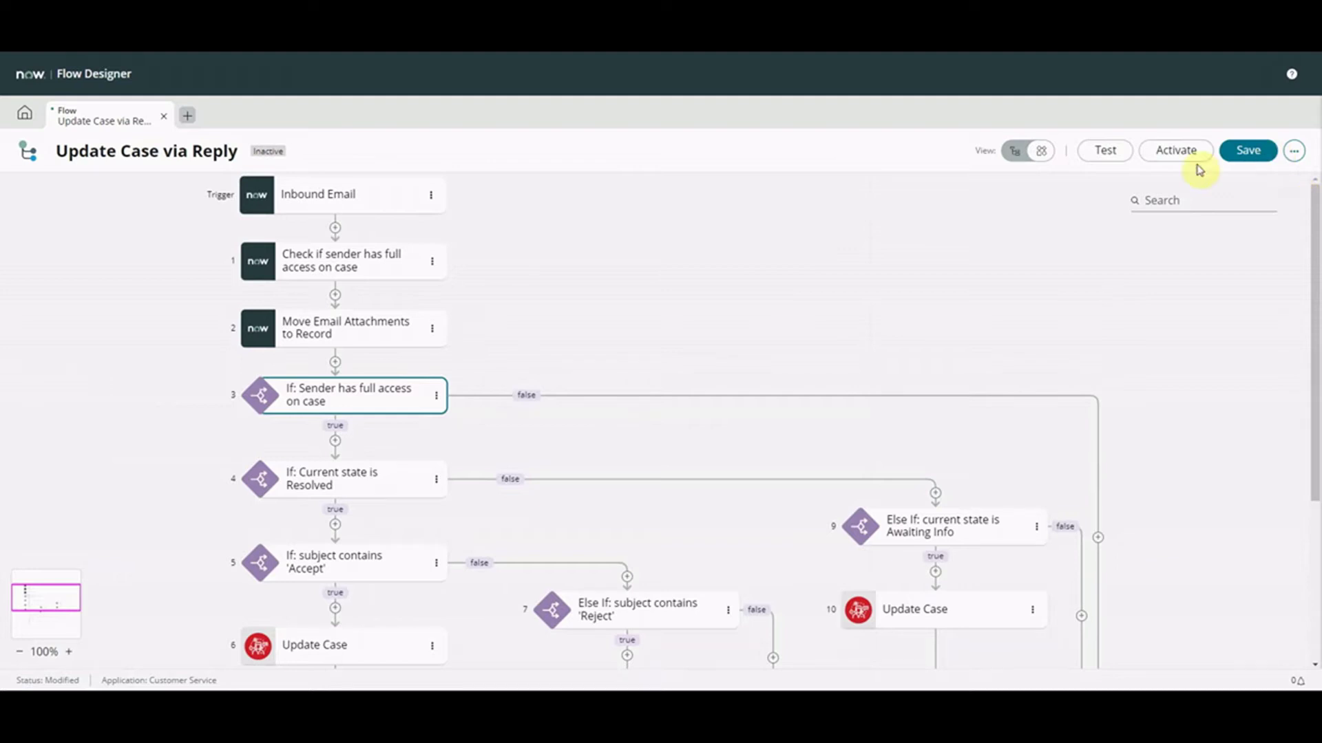
Step: Back in list view, add a Try flow logic block at the end of the flow
left_click(1022, 156)
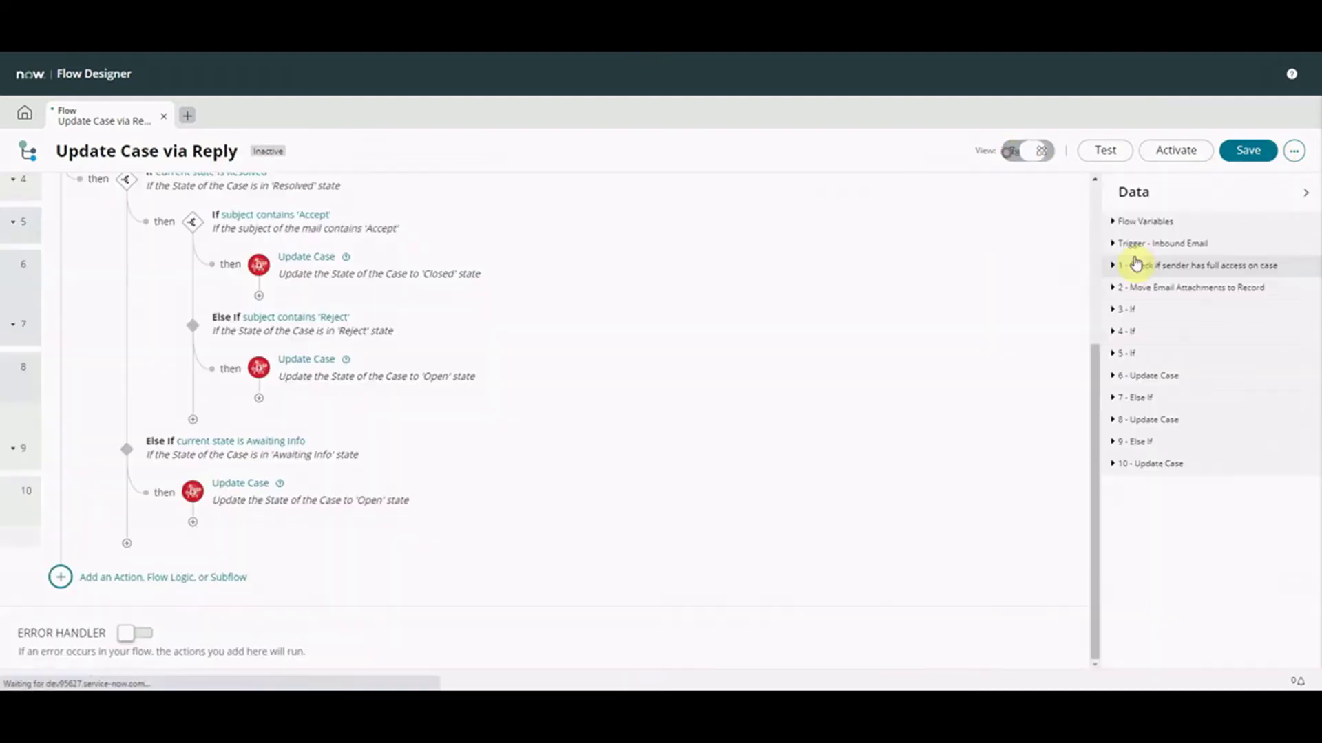
left_click(142, 583)
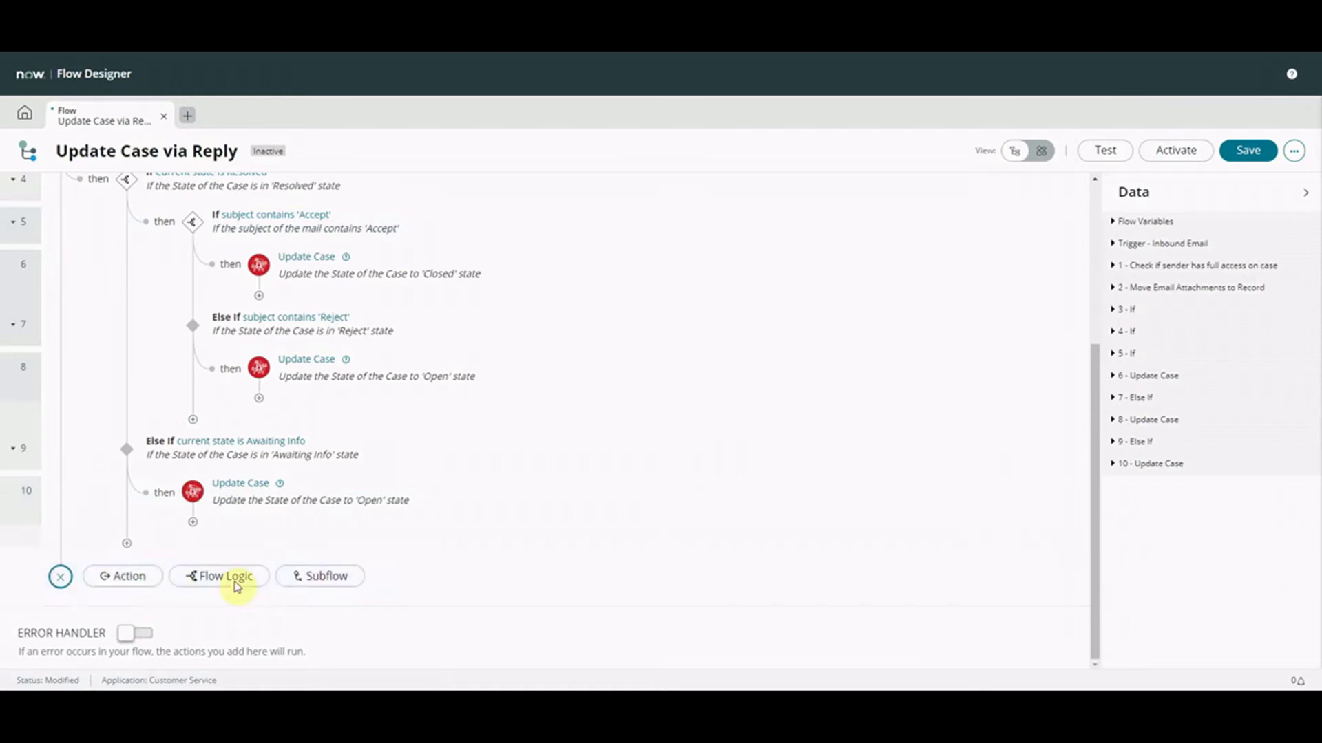
left_click(230, 578)
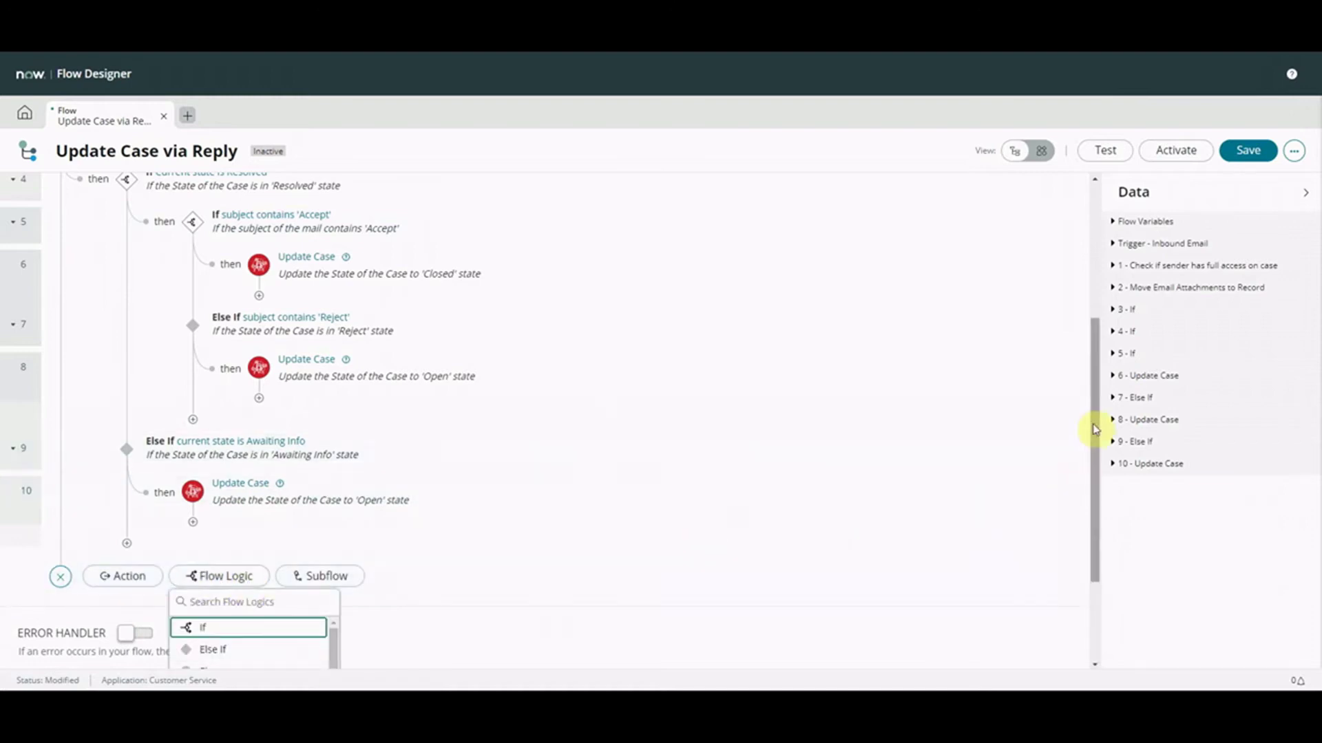
left_click_drag(1091, 427, 1092, 620)
scroll(339, 530, "down", 1)
scroll(320, 580, "down", 5)
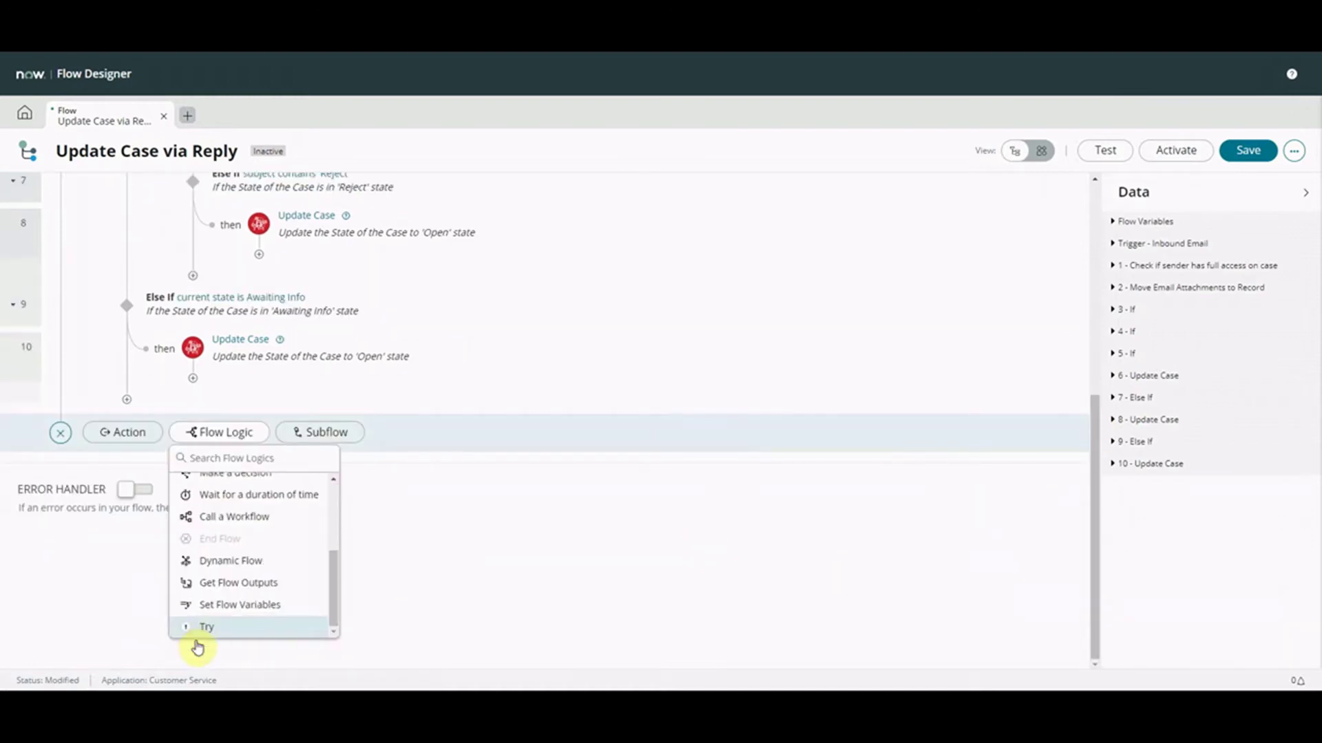
left_click(207, 627)
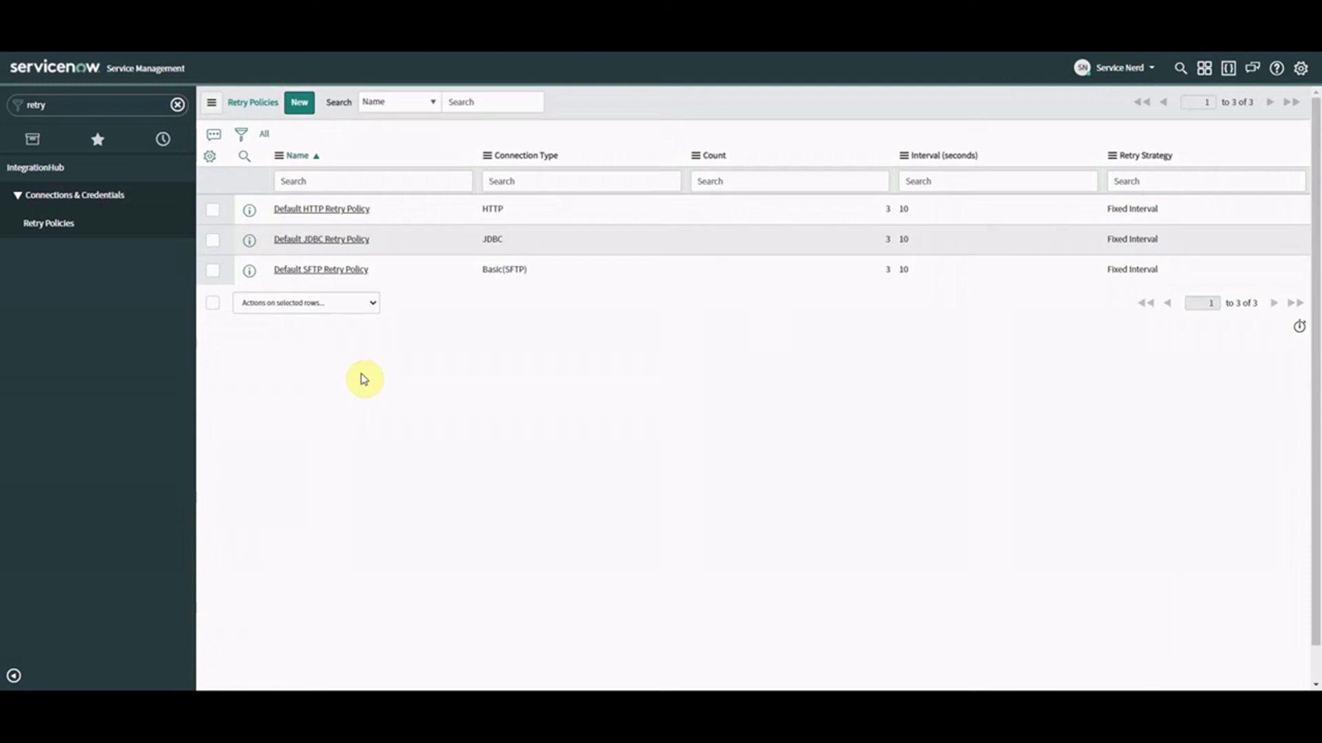
Step: Open the Default HTTP Retry Policy record and highlight its Interval (seconds) setting
left_click(335, 210)
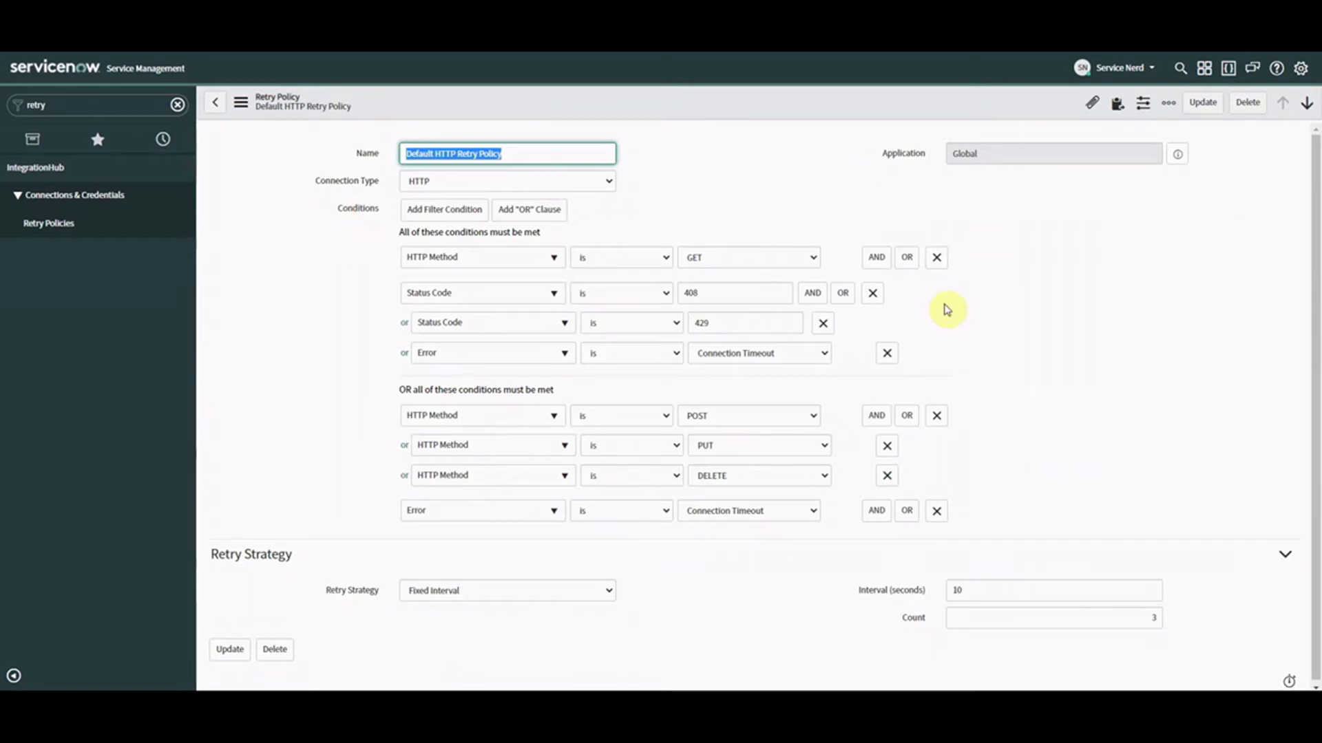
left_click_drag(861, 596, 944, 622)
left_click(905, 614)
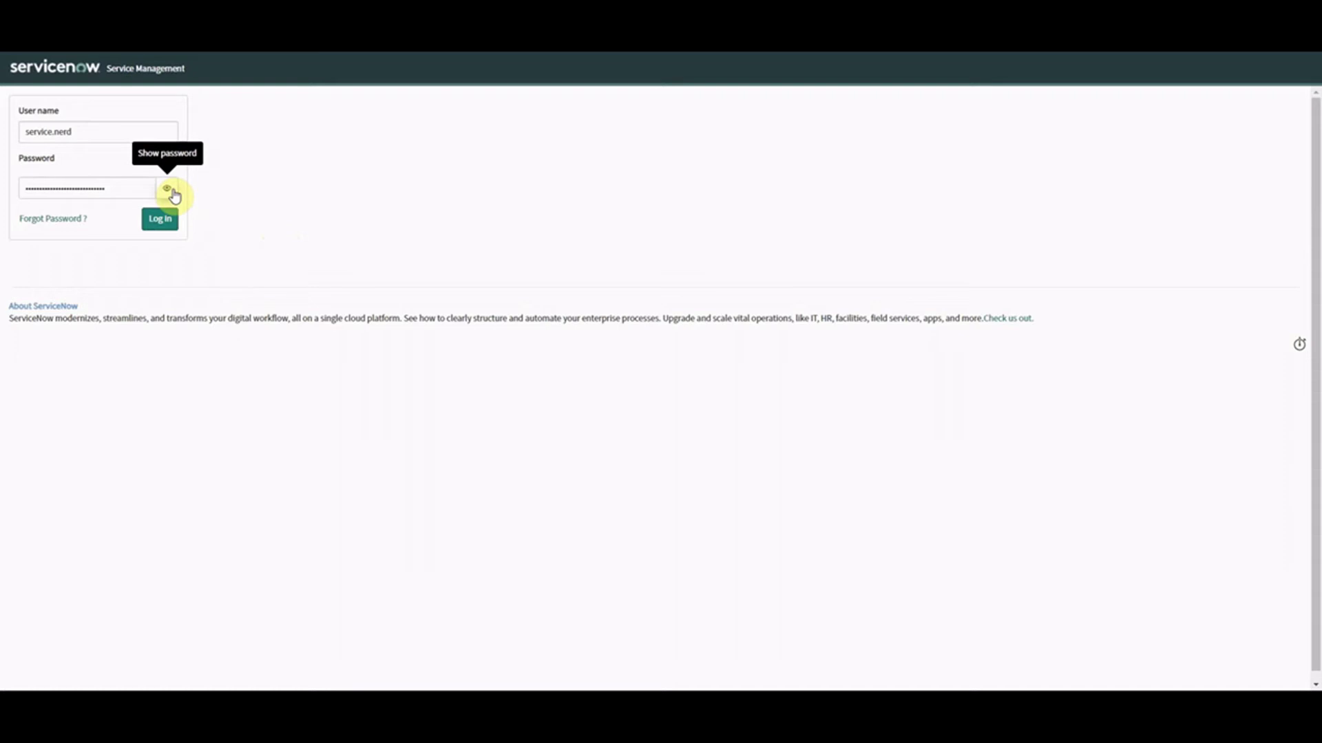
Step: Reveal the entered password and log in to the instance
left_click(170, 190)
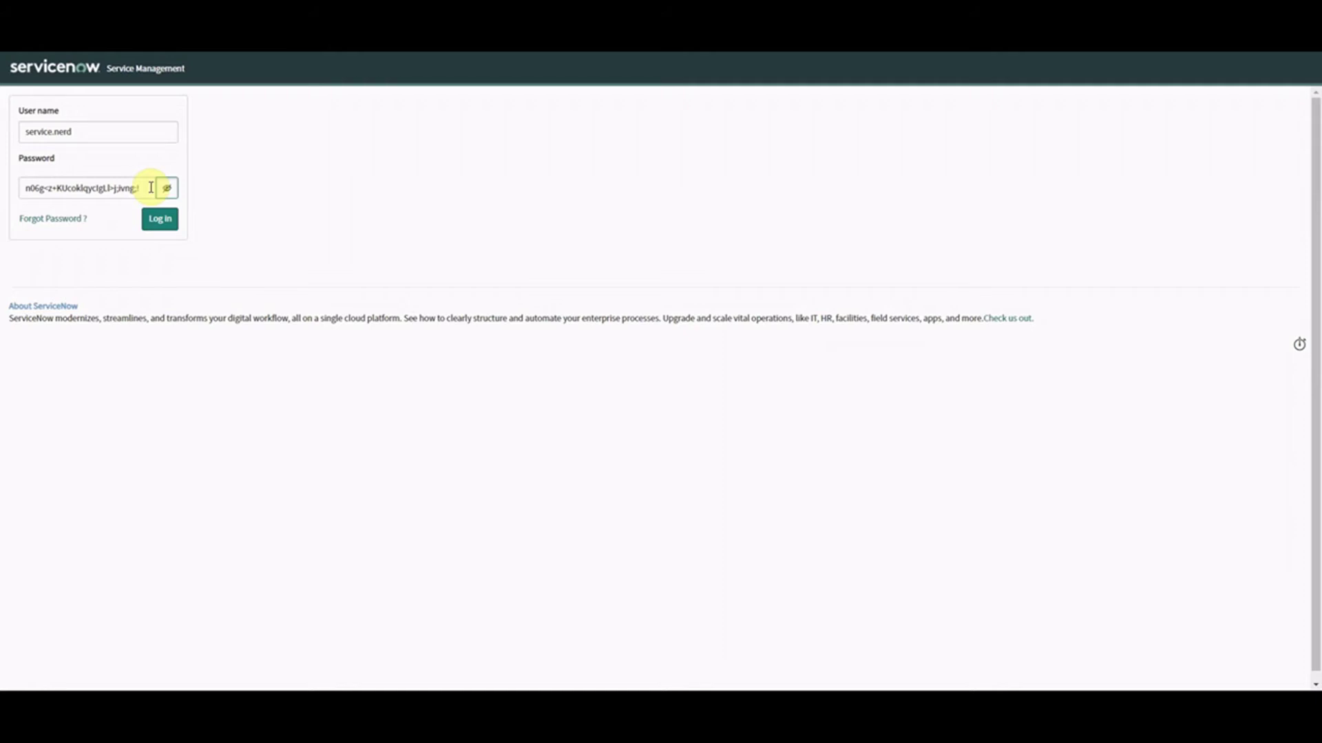
left_click(160, 219)
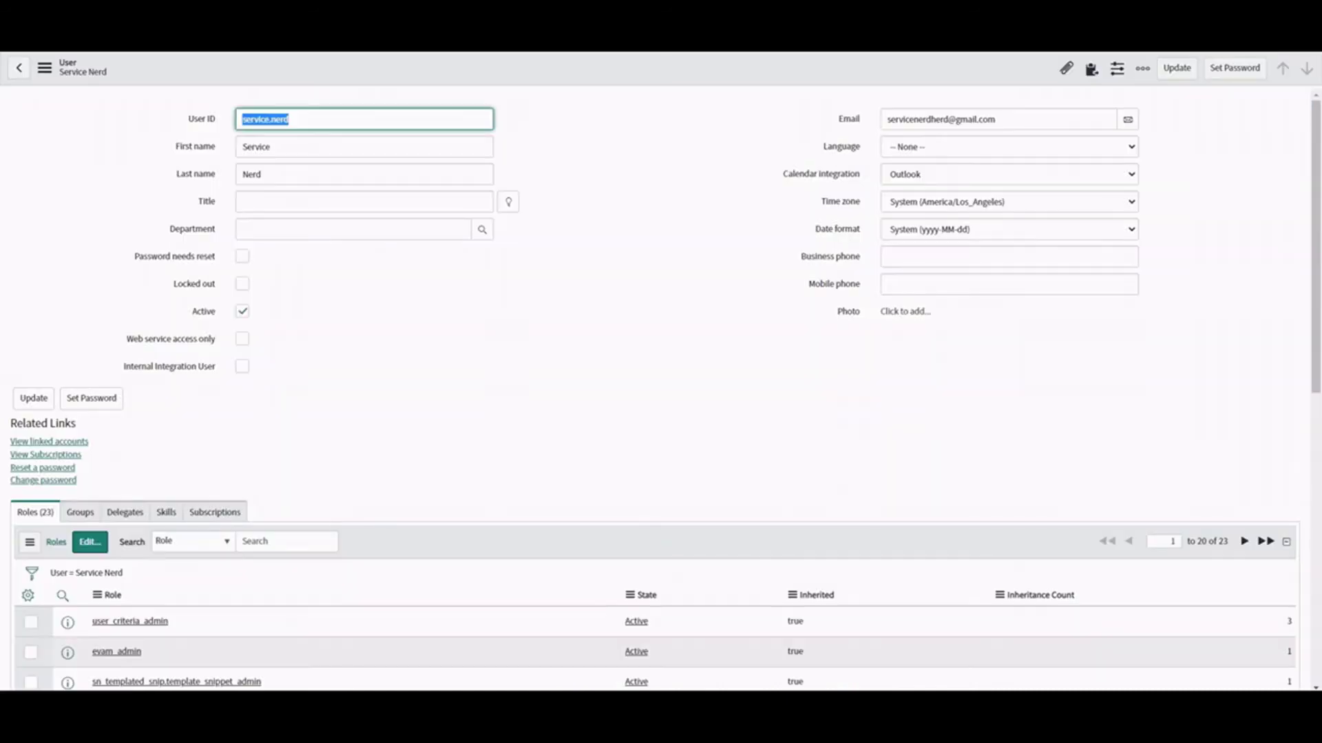
Step: Reload the user form from the header context menu, then bring up Set Password
right_click(329, 62)
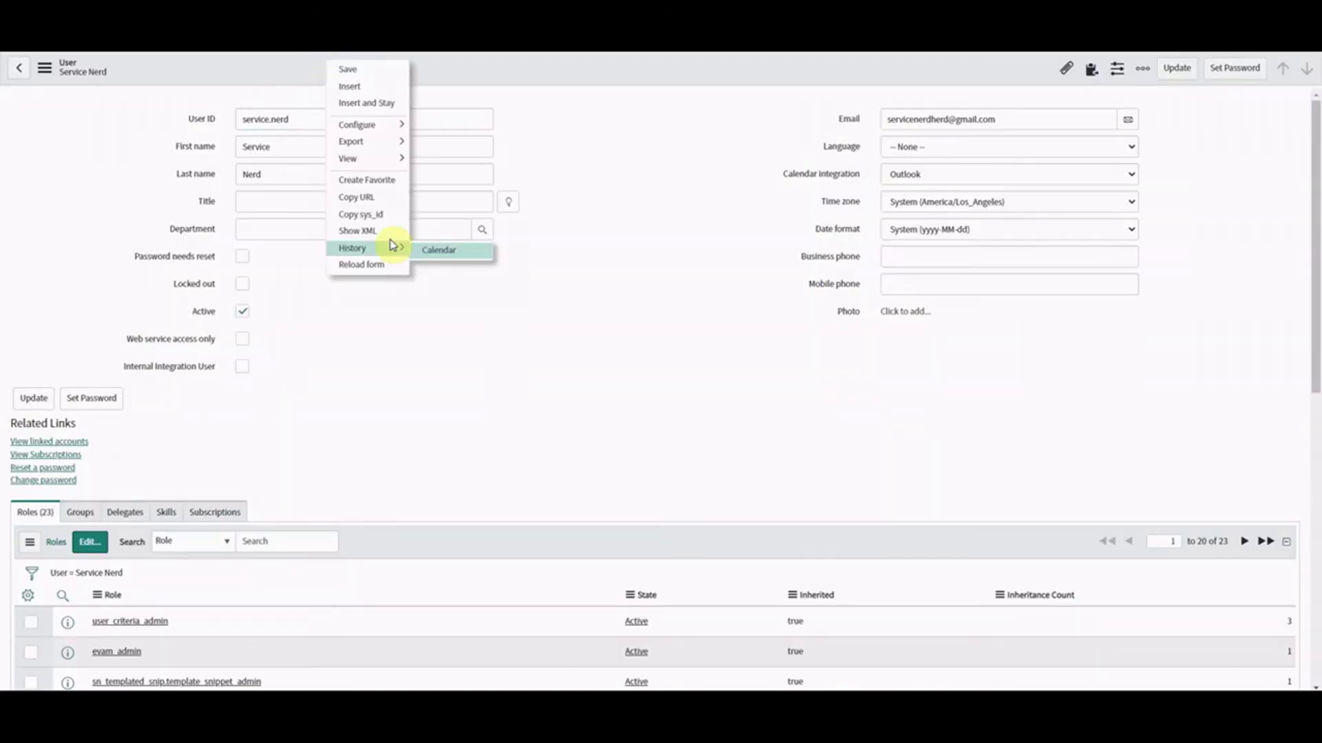
left_click(373, 266)
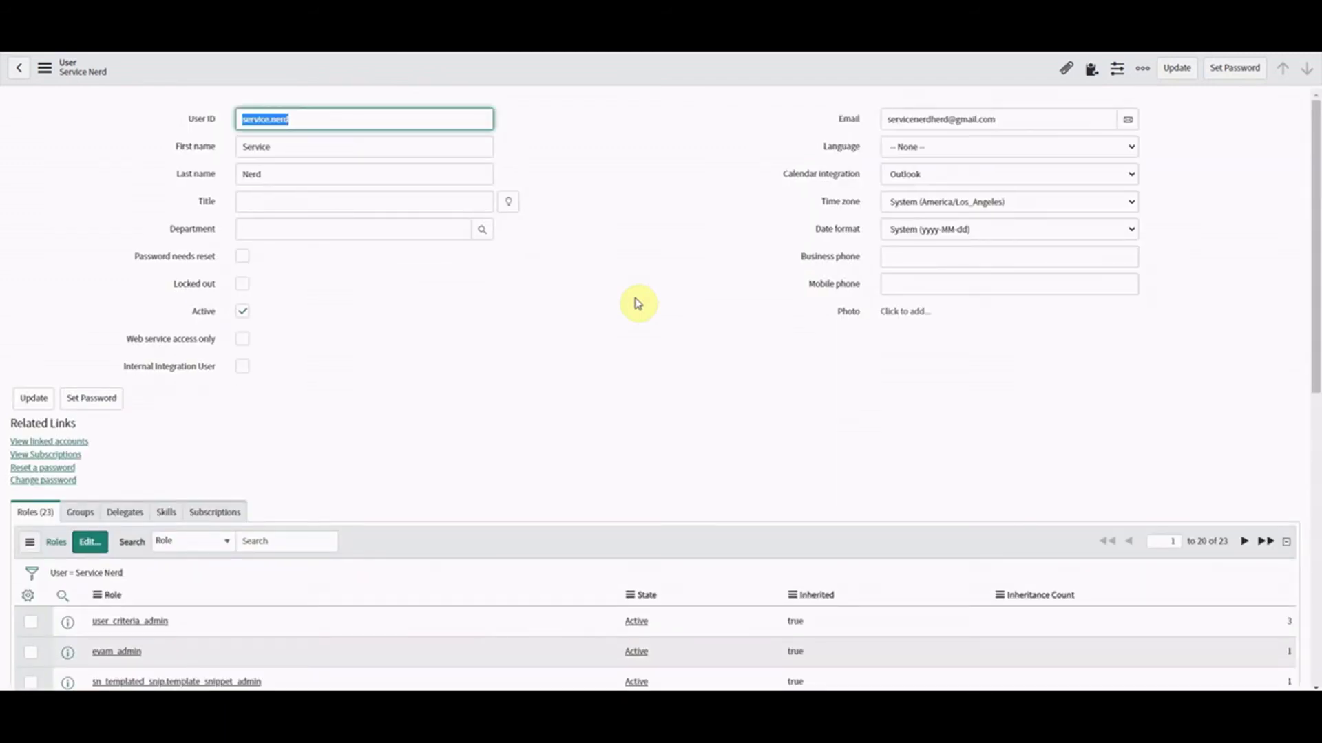
left_click(1245, 77)
Step: Generate a random password, show it in plain text, and copy it
left_click(1237, 70)
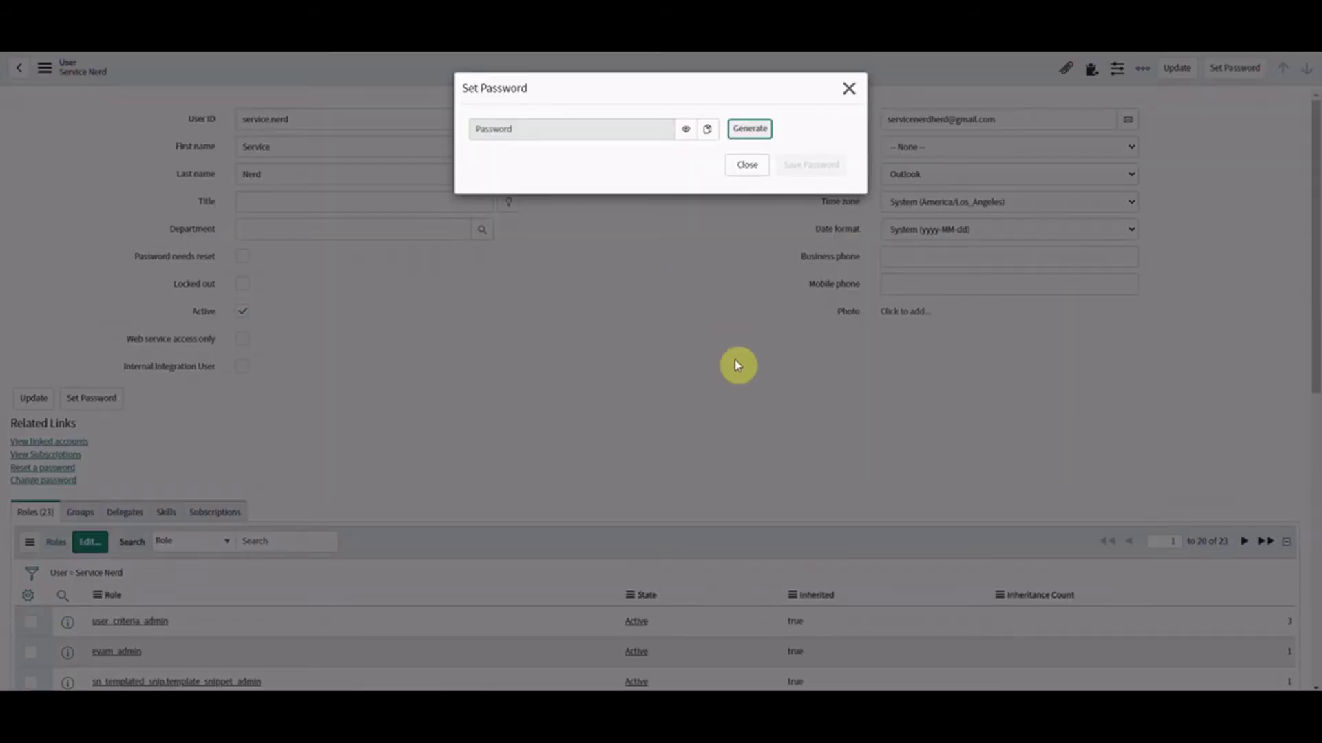
left_click(748, 129)
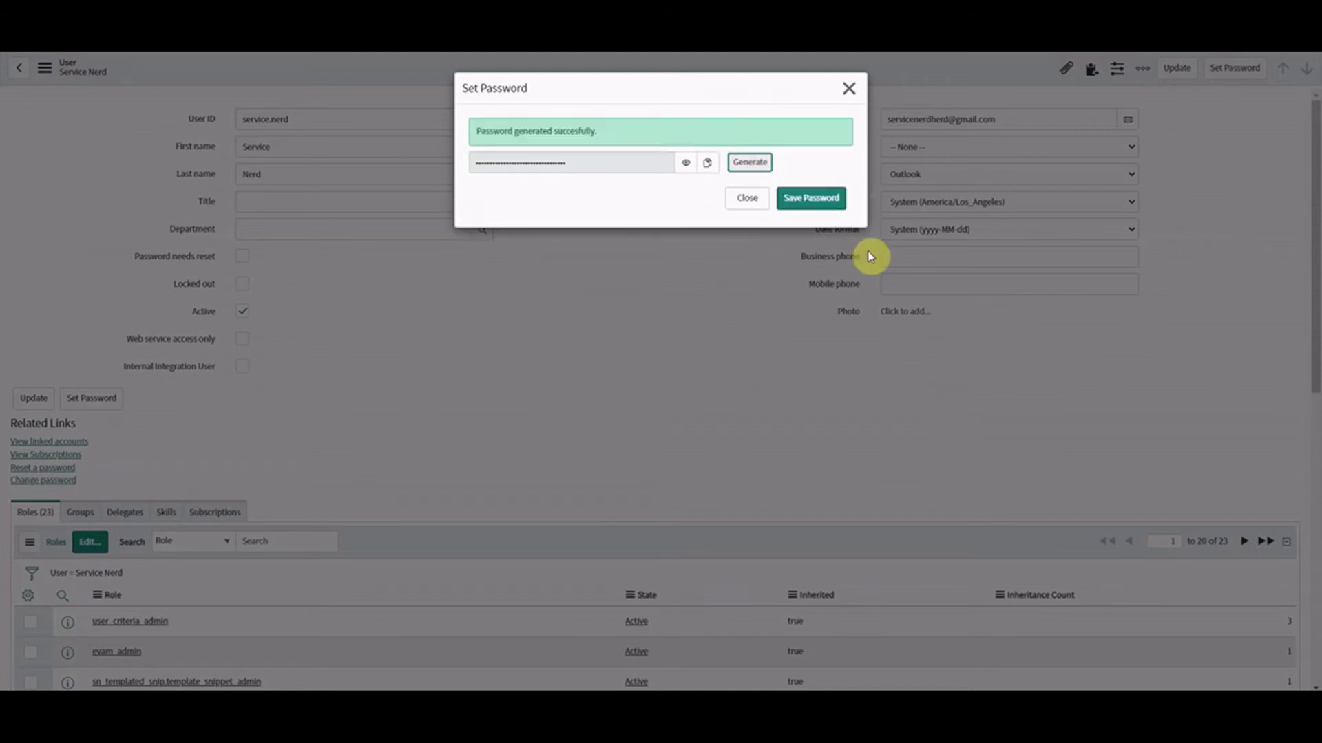
left_click(686, 164)
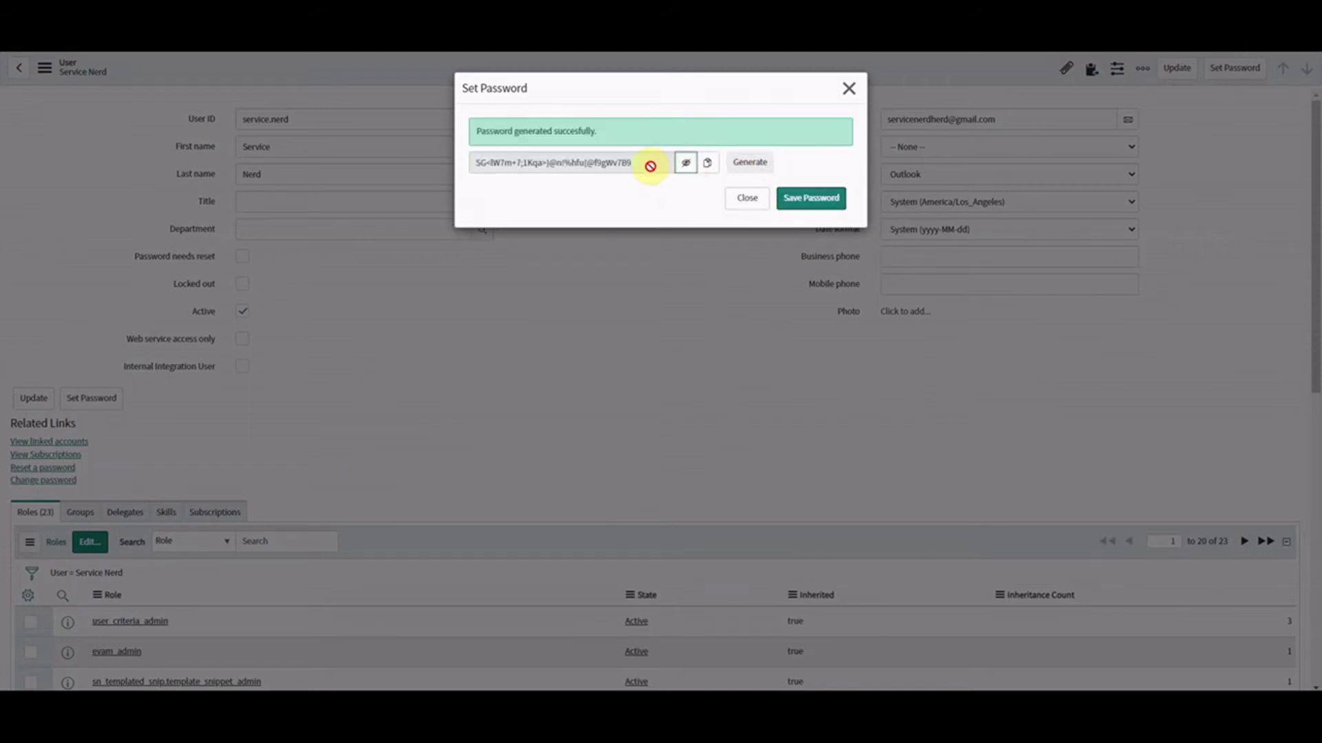
left_click(708, 168)
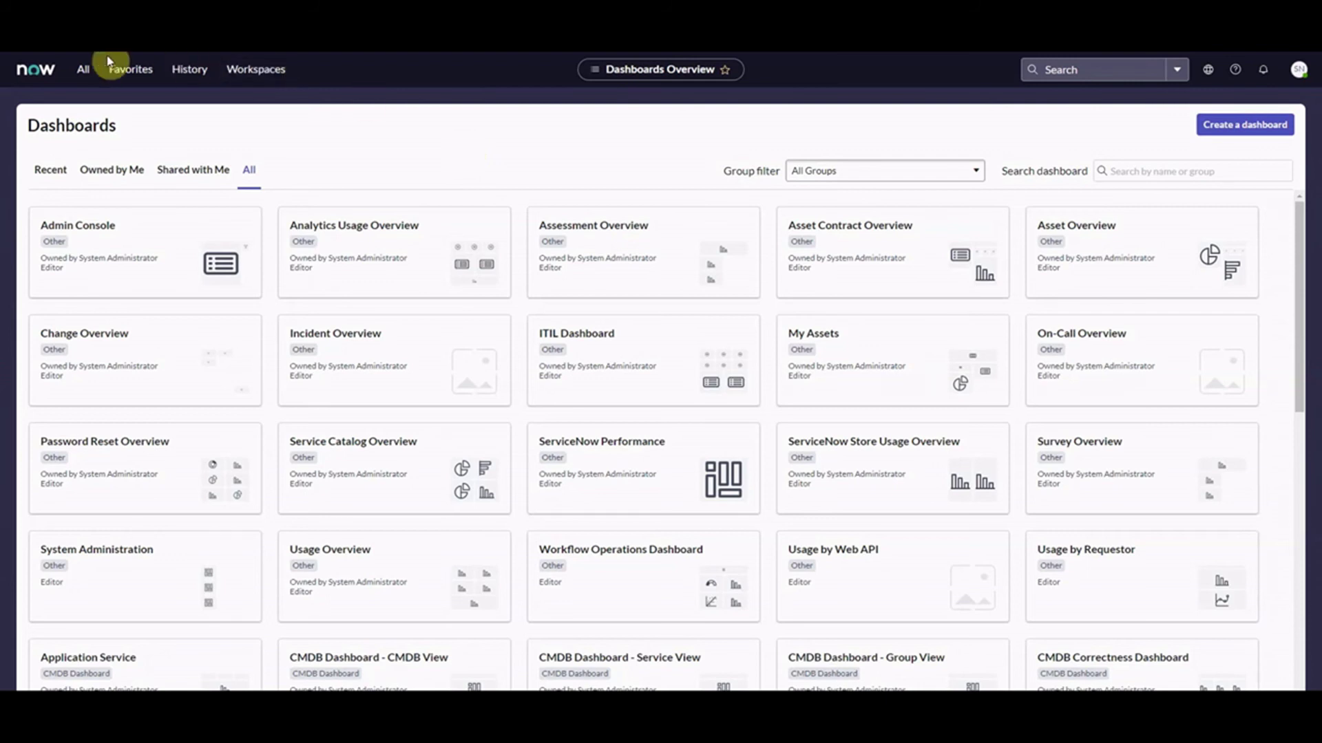
Step: Scroll through the All navigator's modules, then view the Workspaces list
left_click(83, 69)
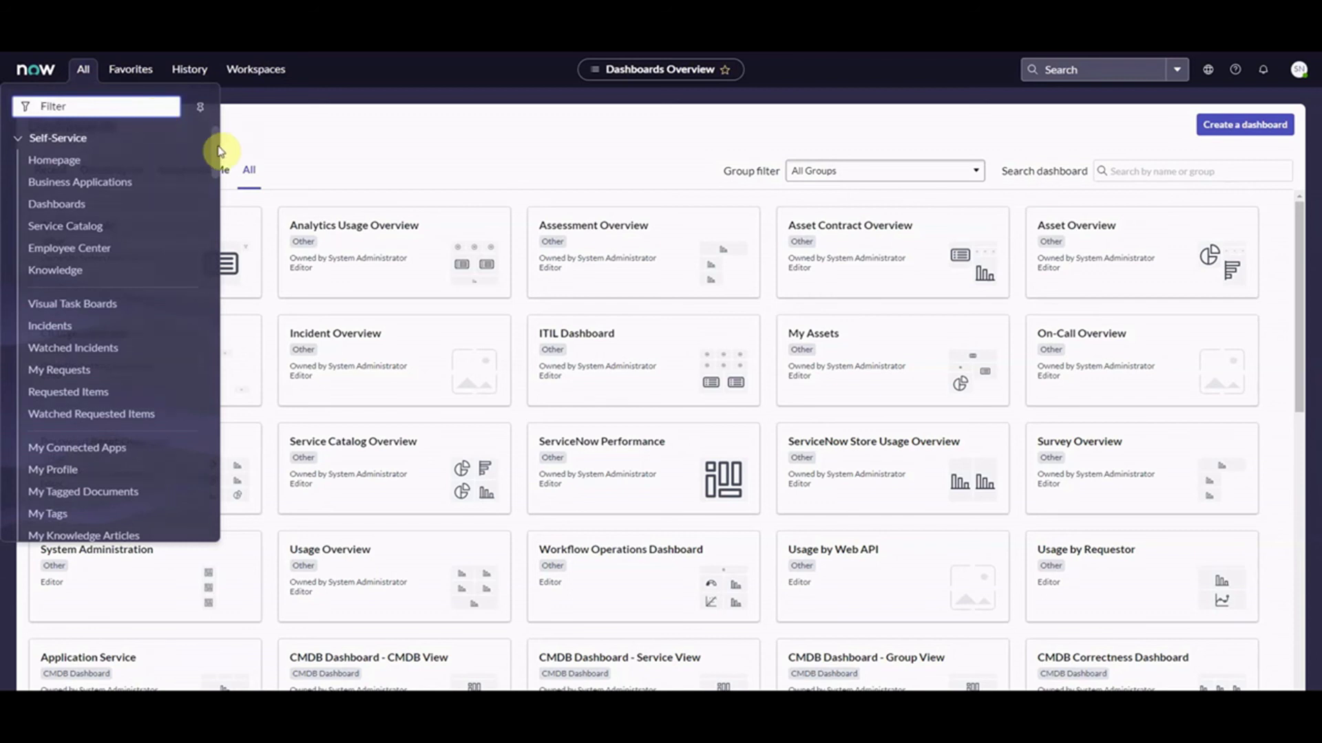
left_click_drag(215, 146, 221, 260)
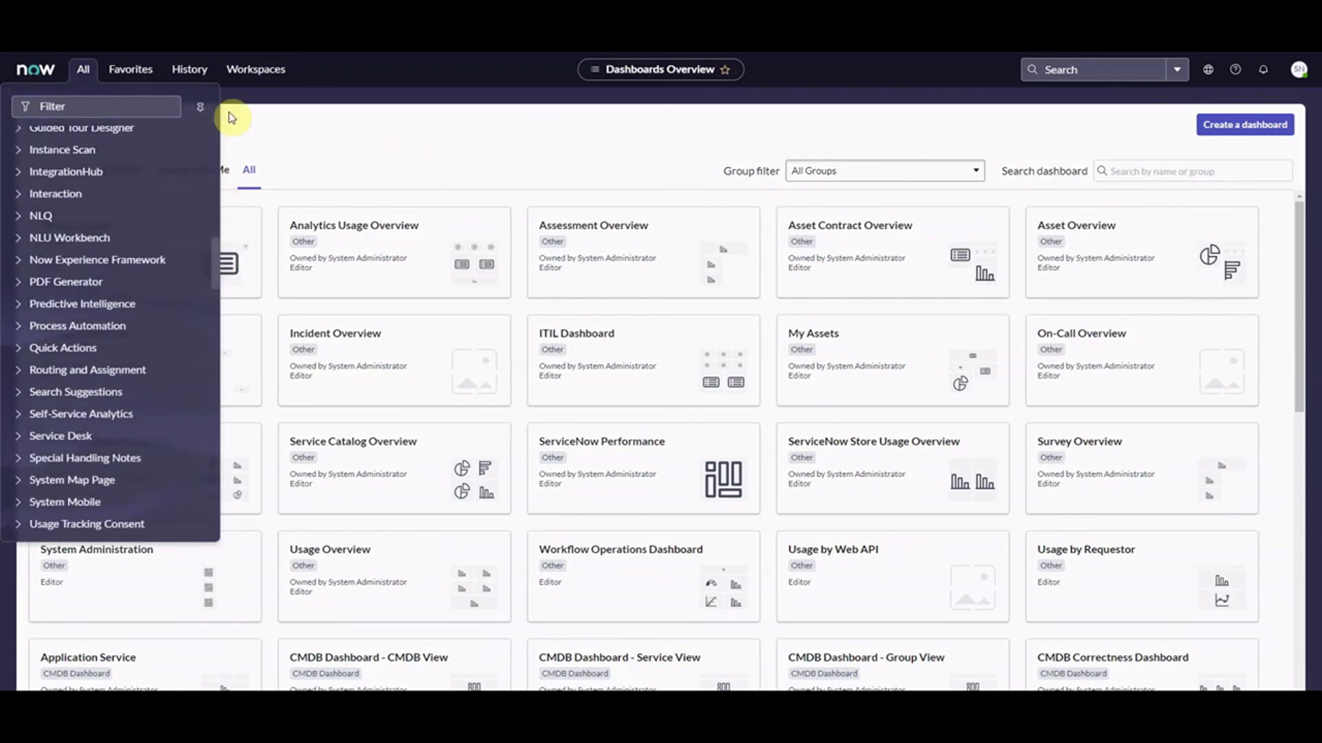
left_click(263, 70)
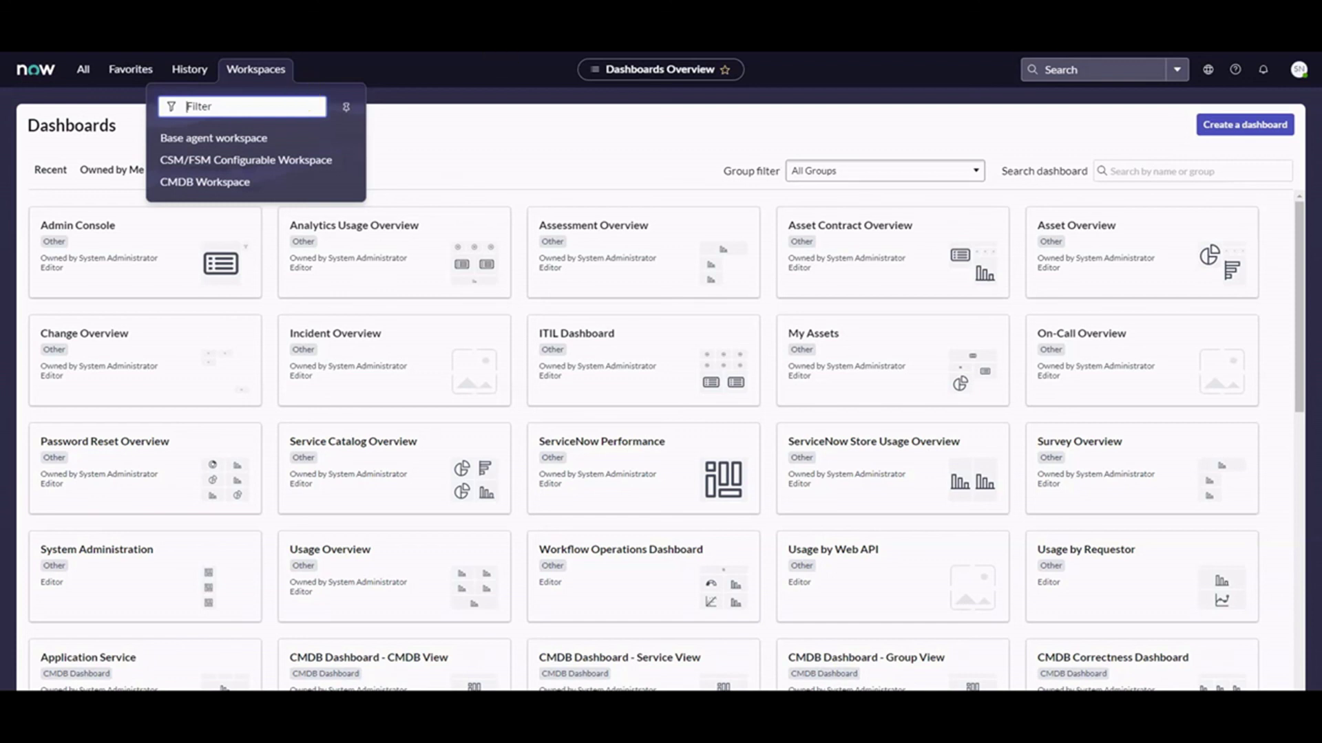
Step: Check global search's scope options and the available update sets, with Default [Global] current
left_click(1110, 71)
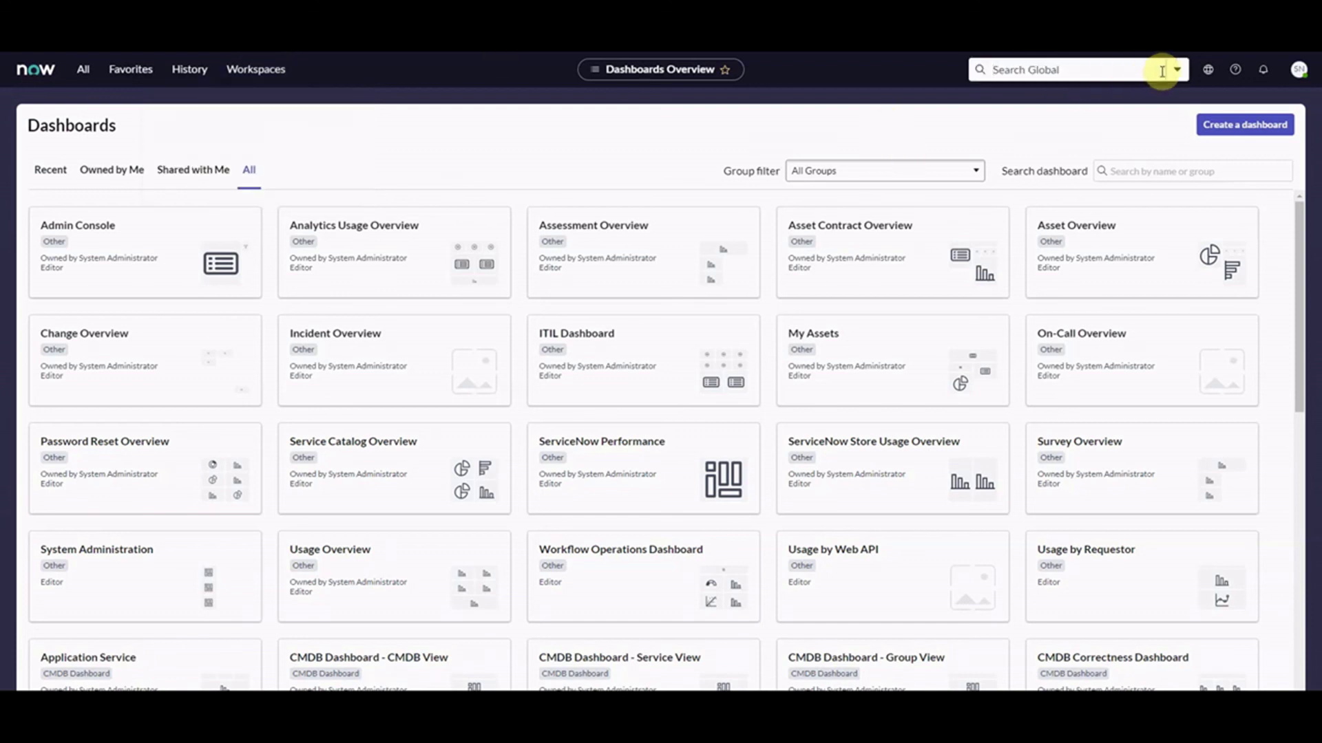
left_click(1174, 70)
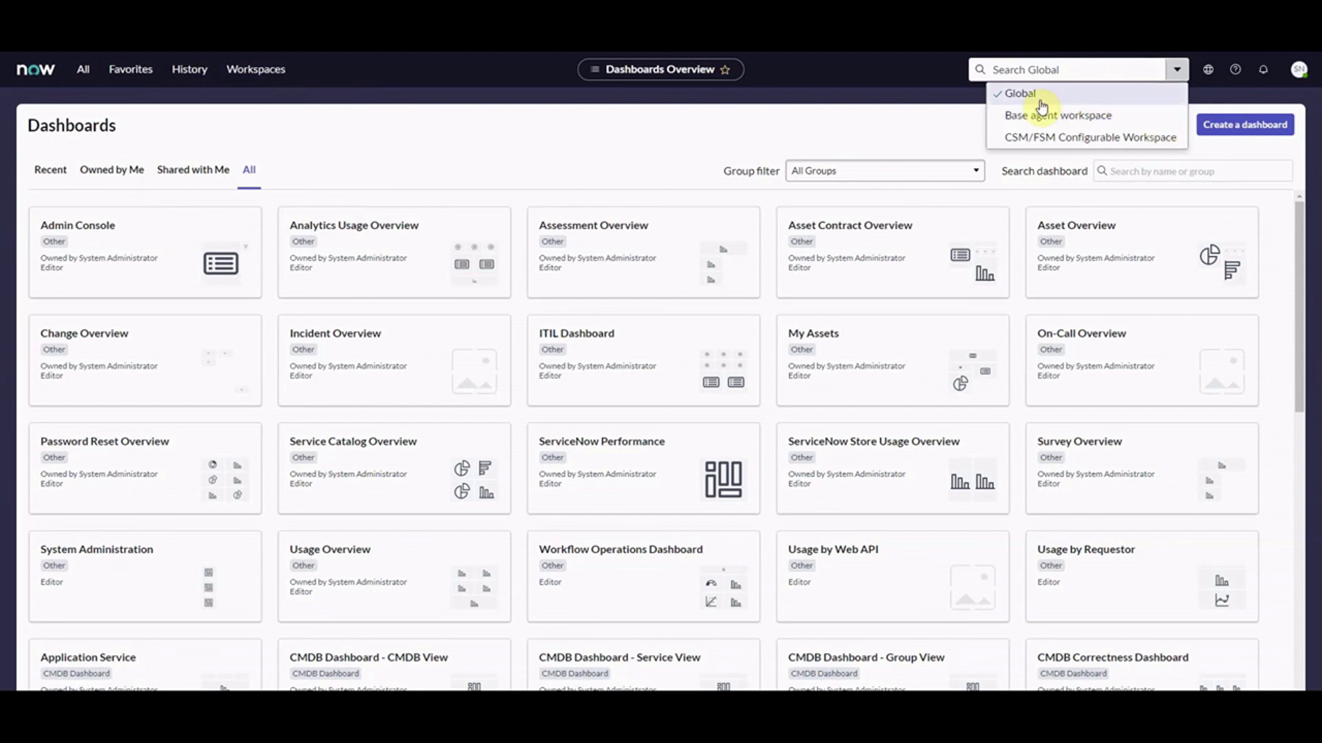
left_click(1208, 69)
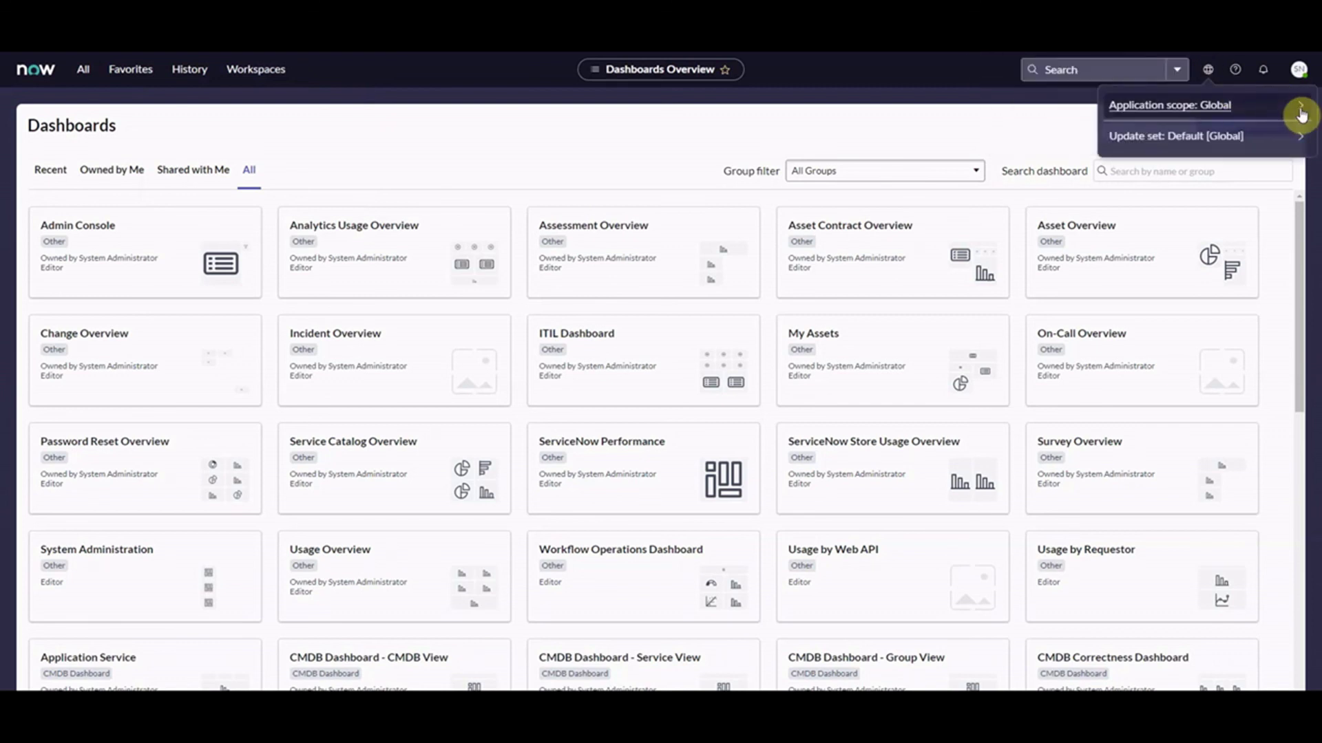
left_click(1301, 137)
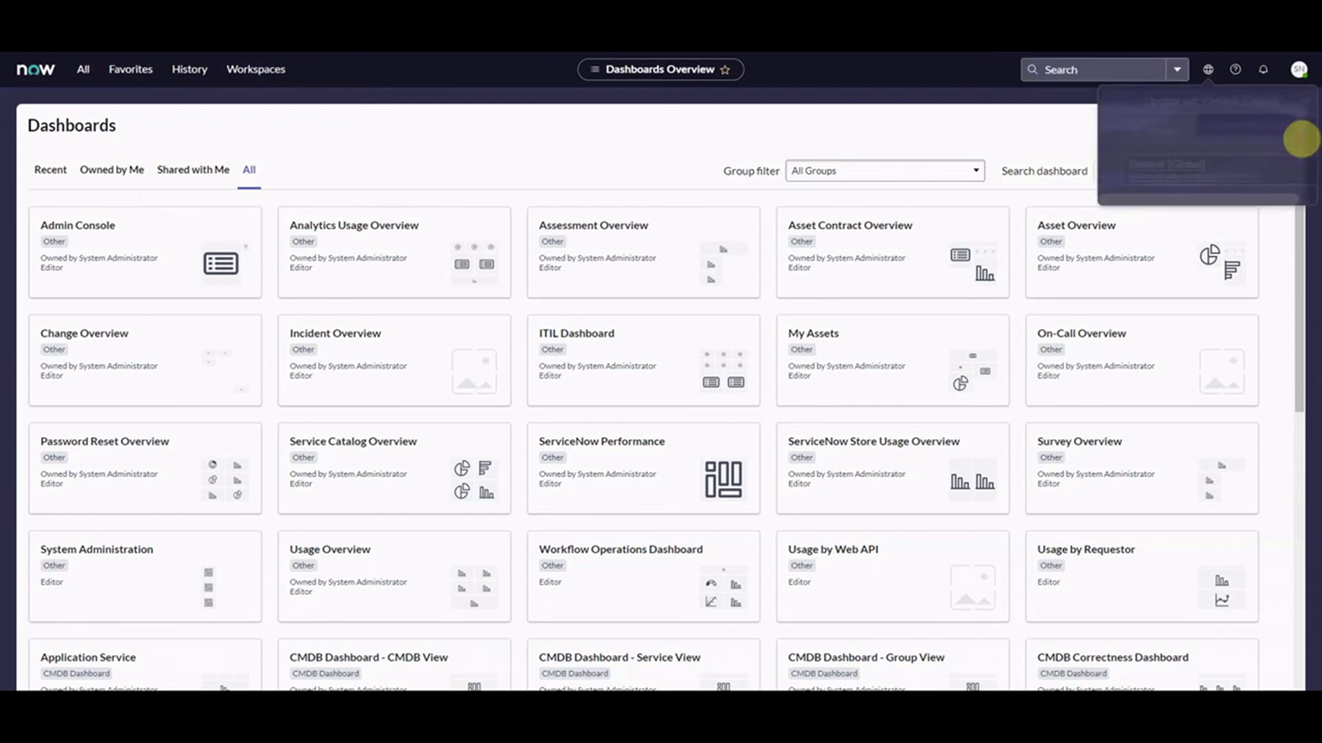
left_click(1299, 74)
Step: Look through the Debugging and Theme preferences, then close the Preferences dialog
left_click(1185, 191)
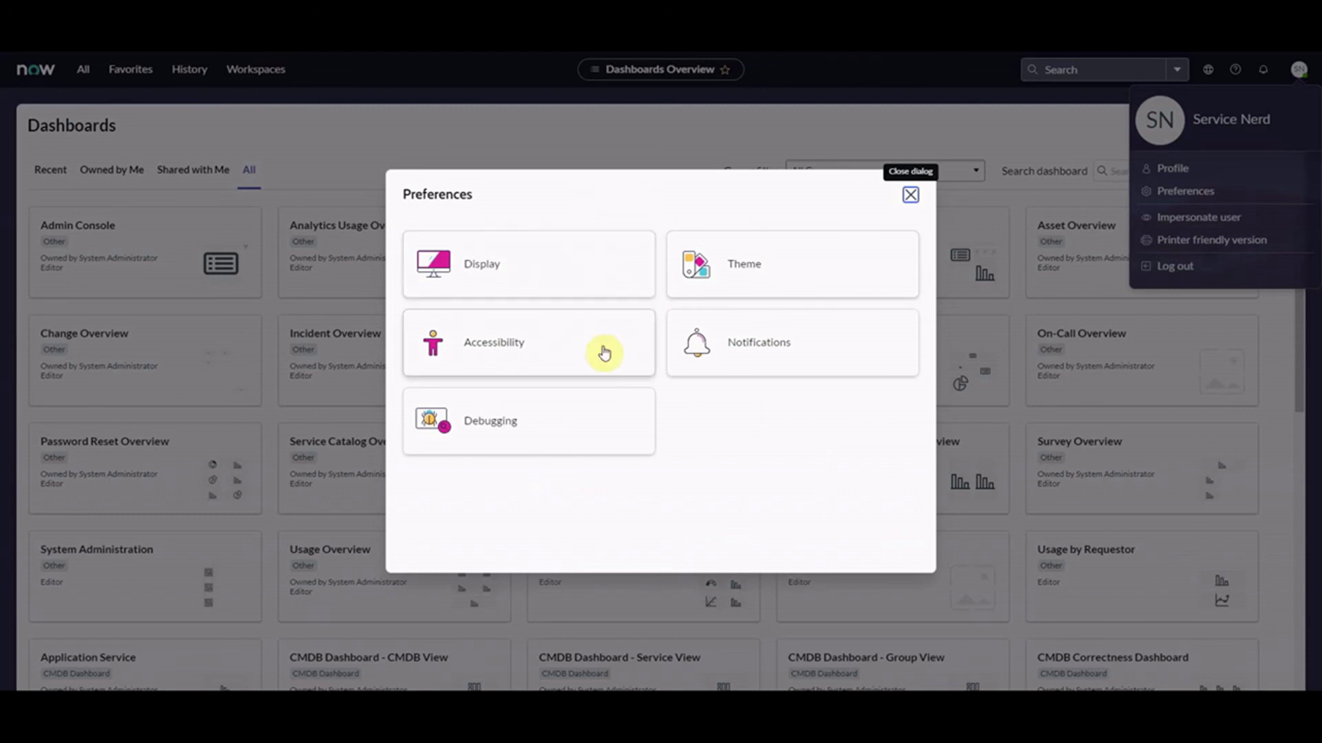
left_click(563, 430)
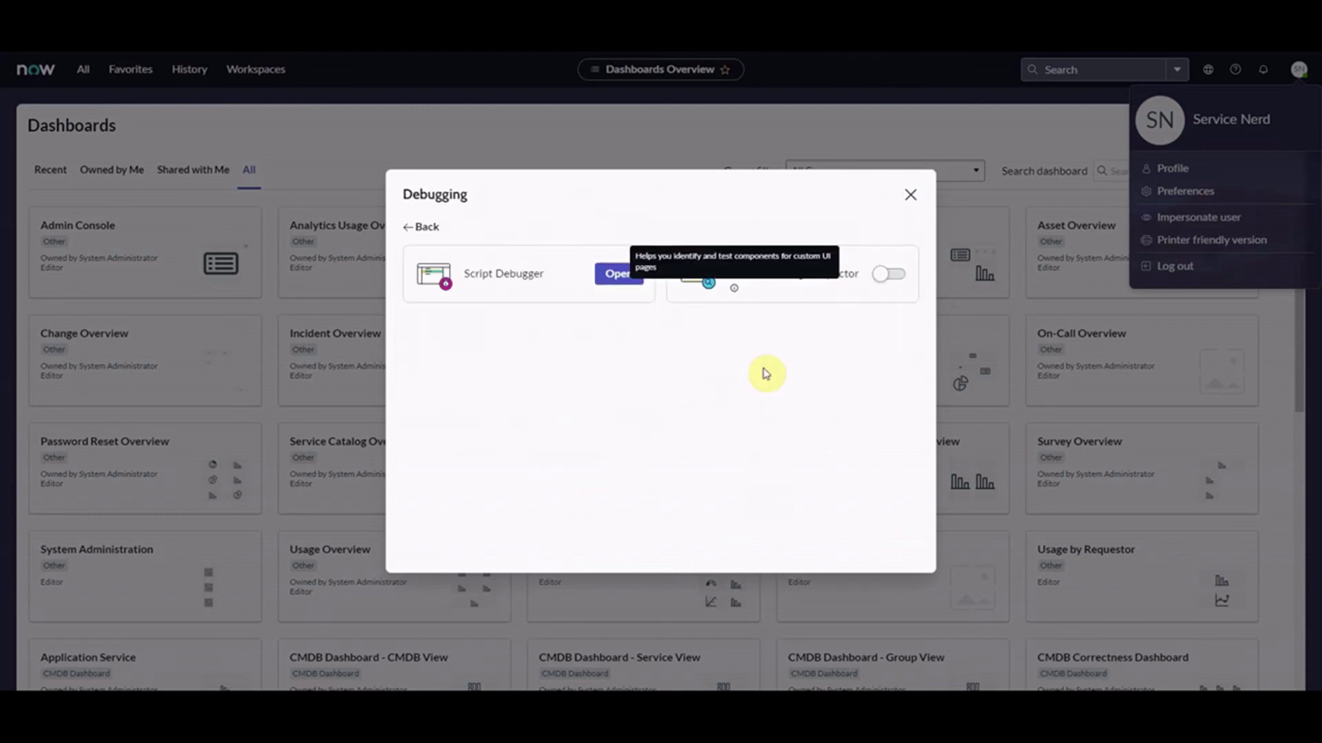
left_click(413, 227)
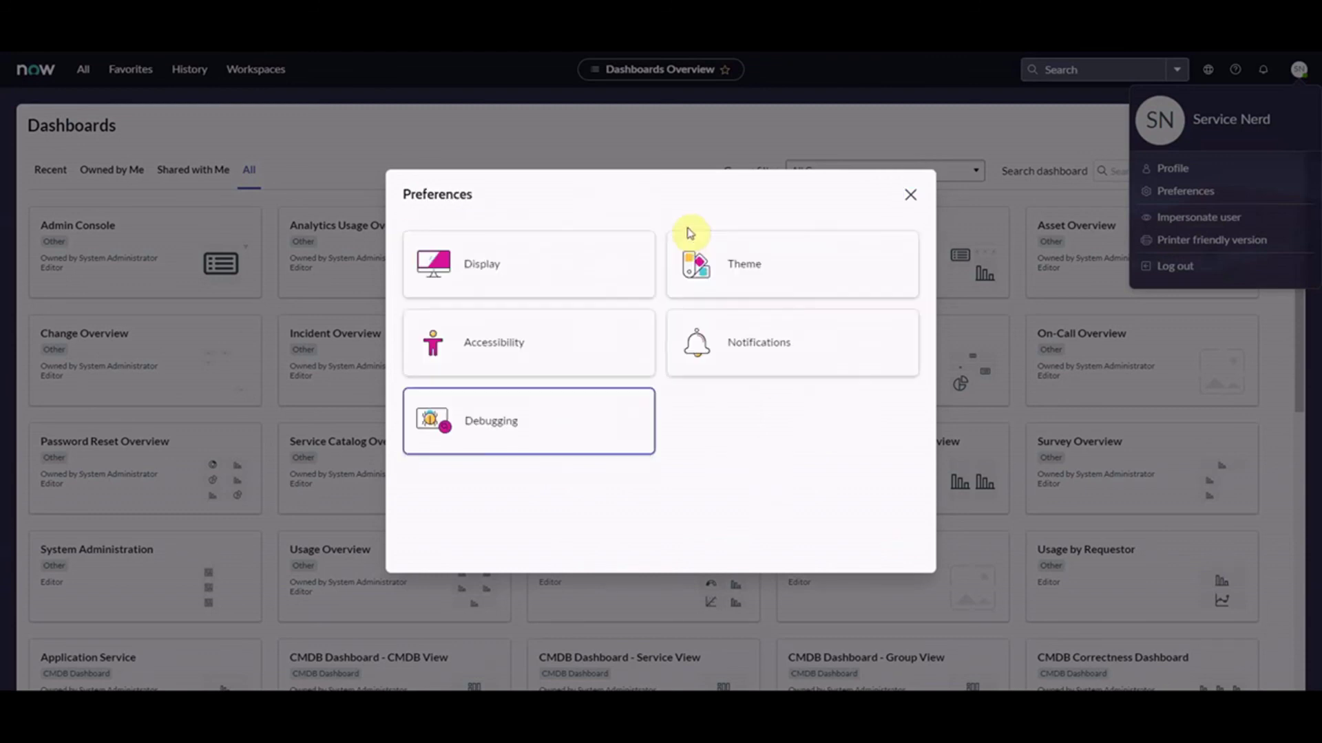
left_click(740, 282)
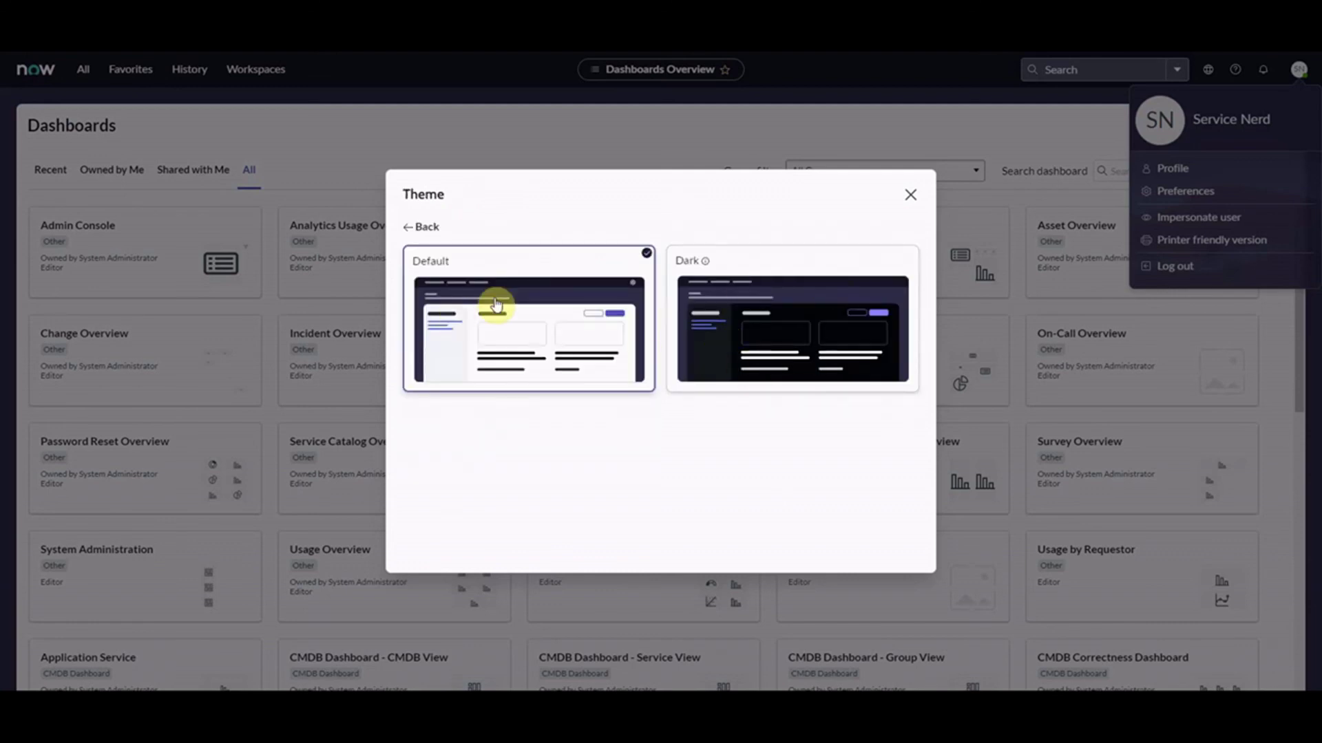
left_click(910, 194)
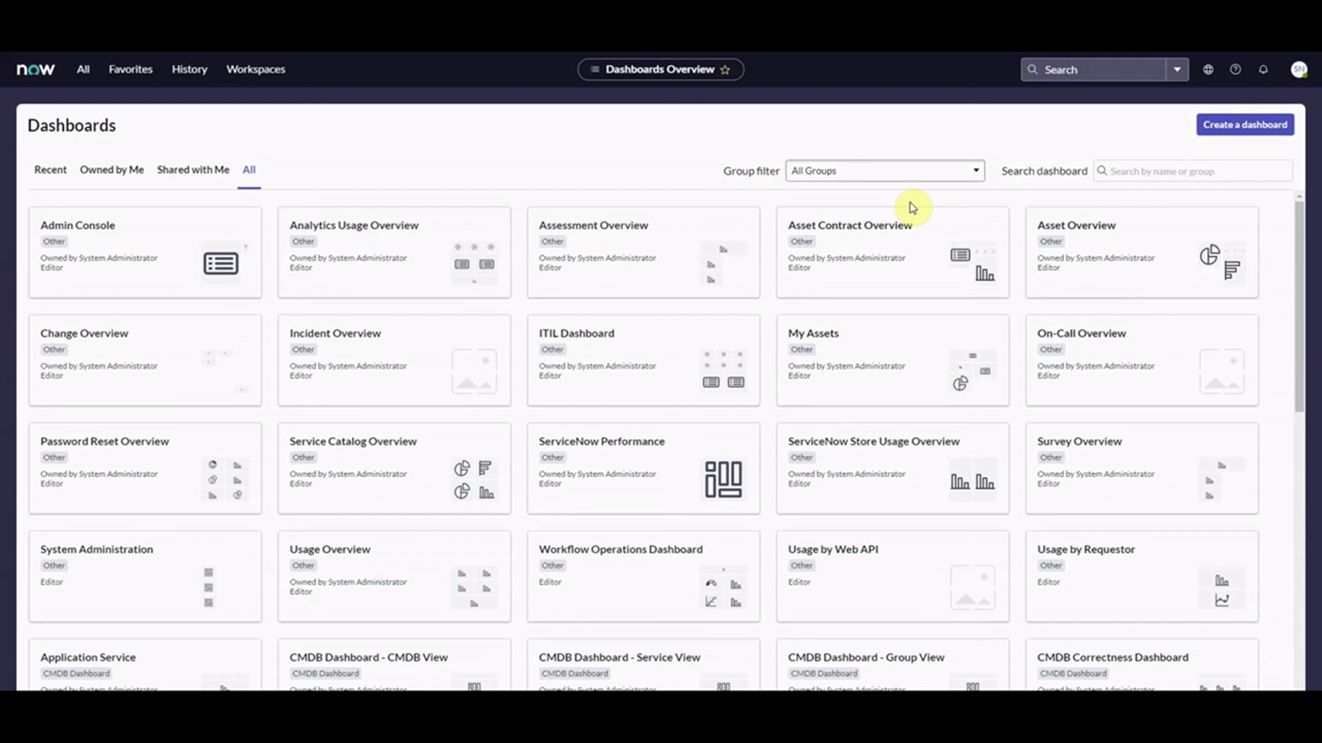